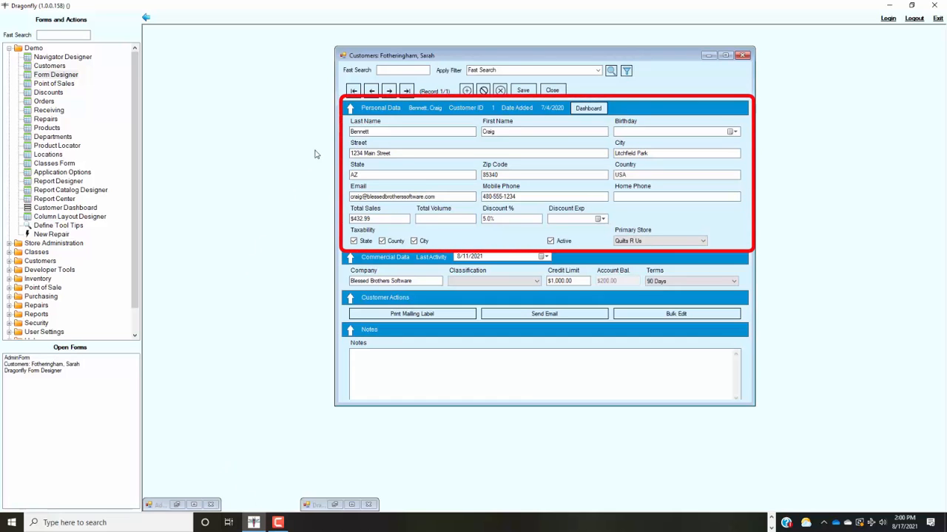
Collapse and re-expand the Personal Data section of the open customer record, and minimize the Customers form
{"action": "left_click", "coordinate": [351, 109]}
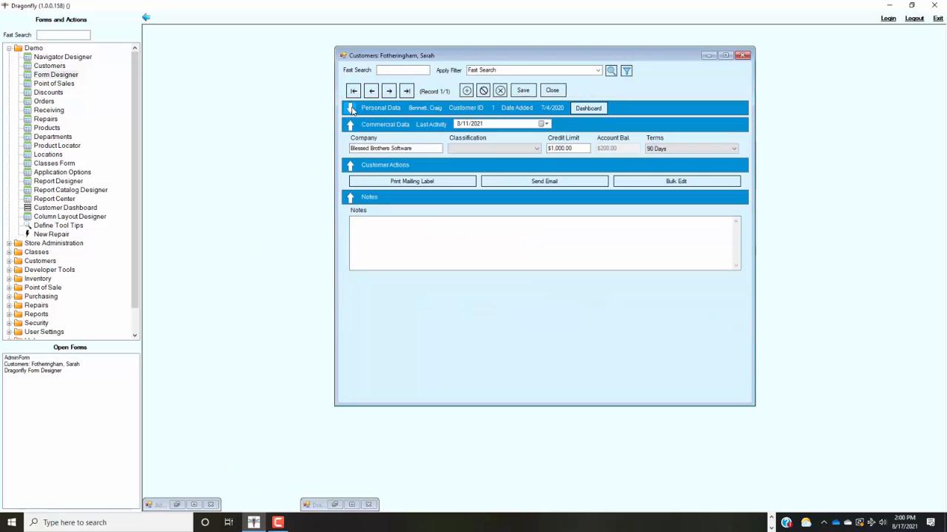
{"action": "left_click", "coordinate": [351, 109]}
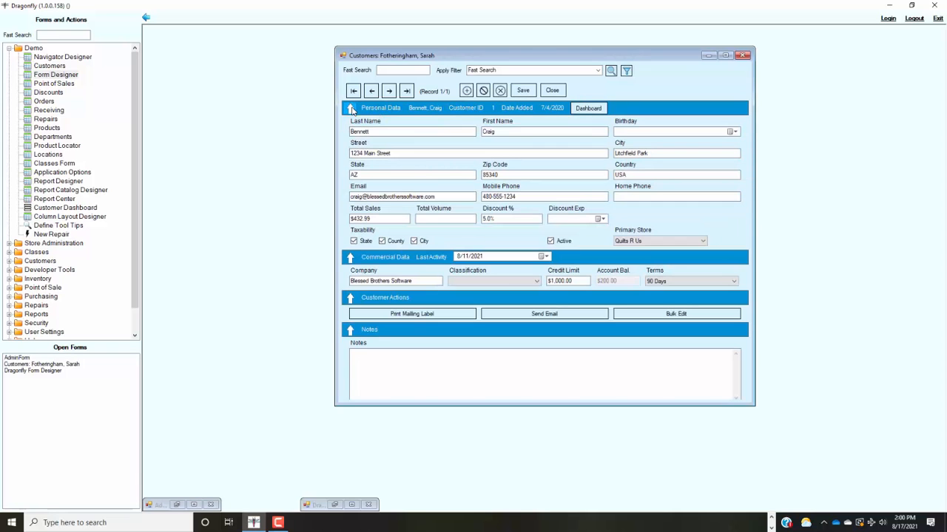
{"action": "left_click", "coordinate": [708, 56]}
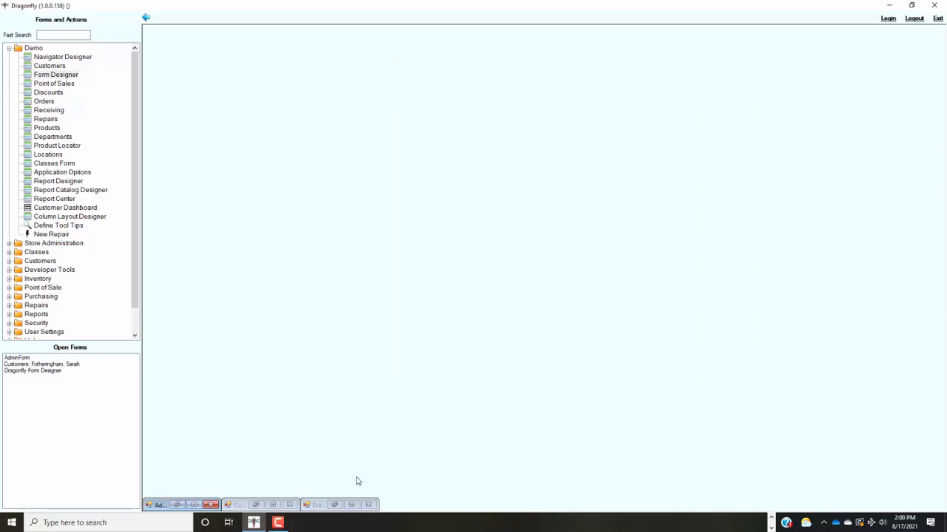
Restore the Form Designer window and load the Customers User Form layout for the Customers subject
{"action": "left_click", "coordinate": [334, 504]}
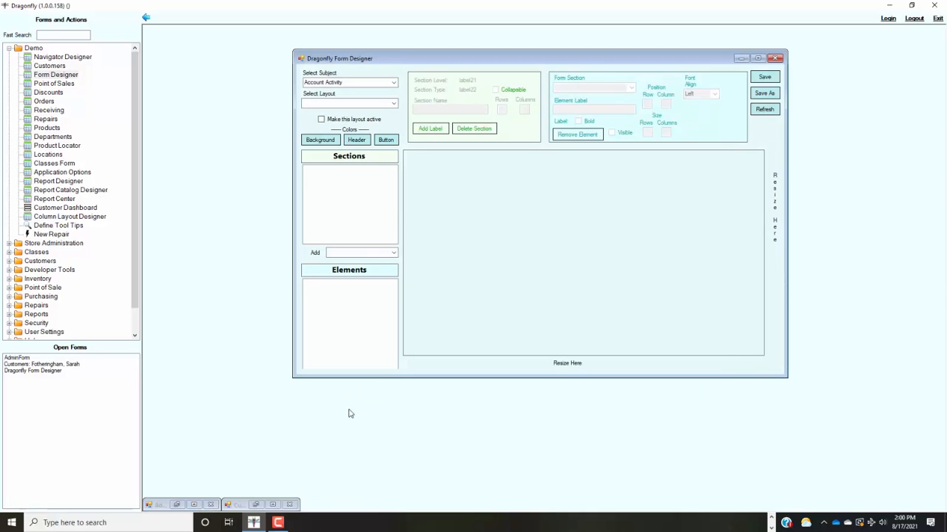
{"action": "left_click", "coordinate": [393, 83]}
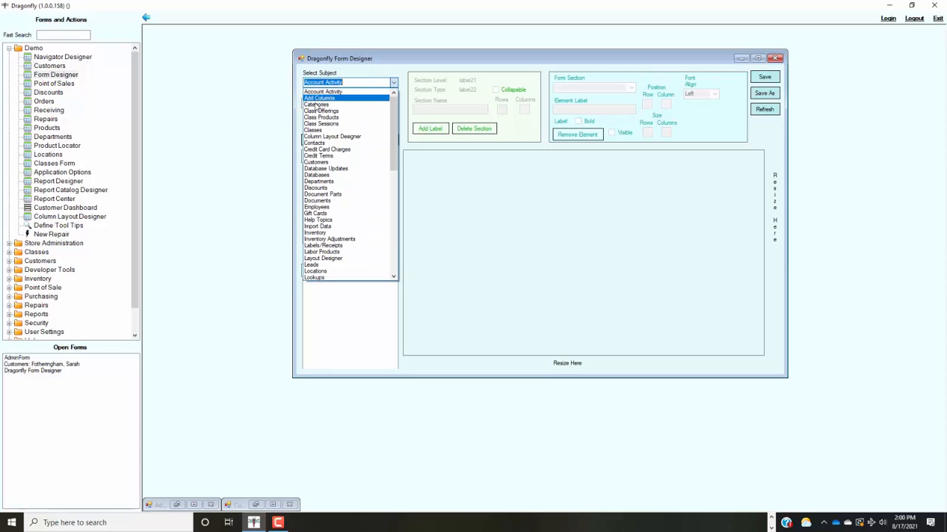
{"action": "left_click", "coordinate": [325, 162]}
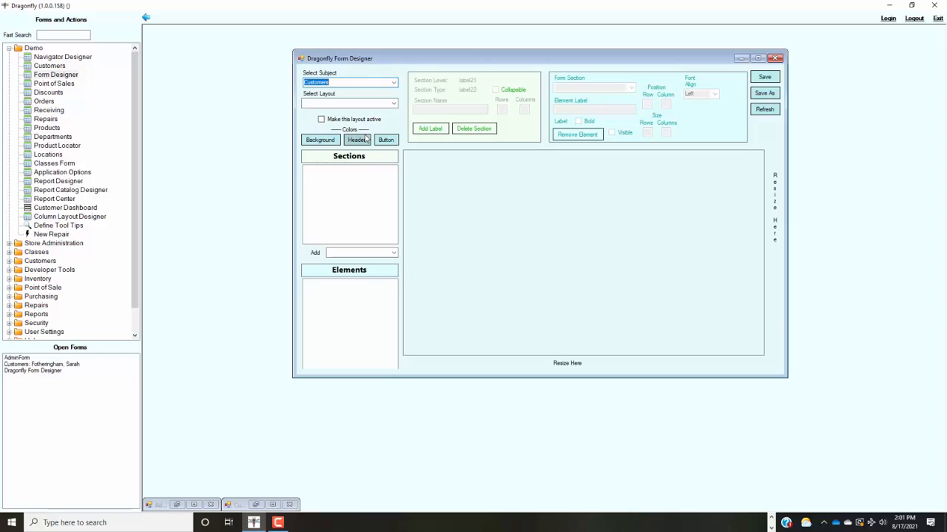
{"action": "left_click", "coordinate": [394, 104]}
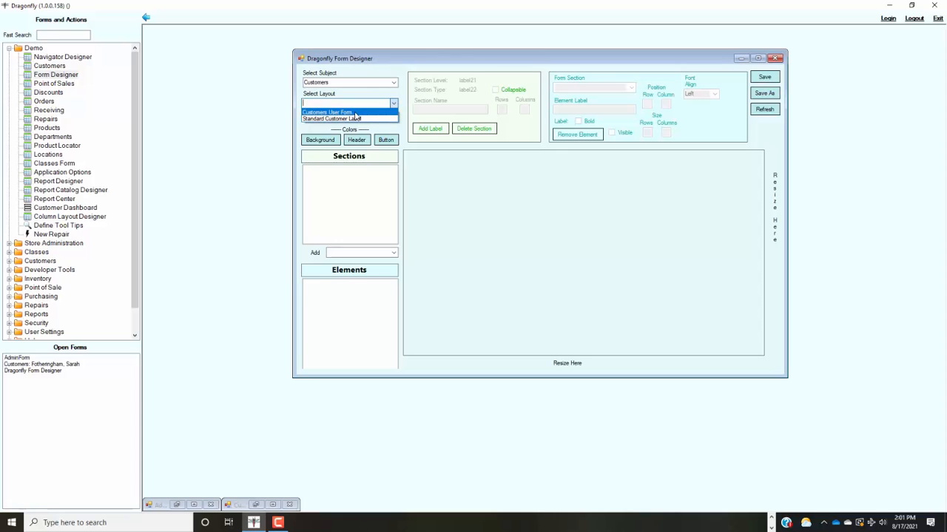
{"action": "left_click", "coordinate": [355, 115]}
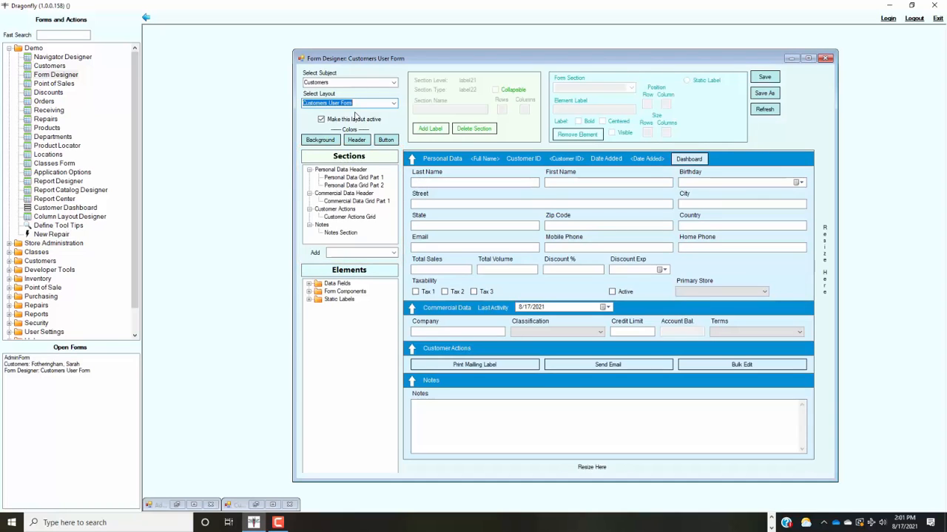
Inspect the Personal Data Header and its two grid subsections, collapsing and re-expanding the header's section in the preview
{"action": "left_click", "coordinate": [346, 170]}
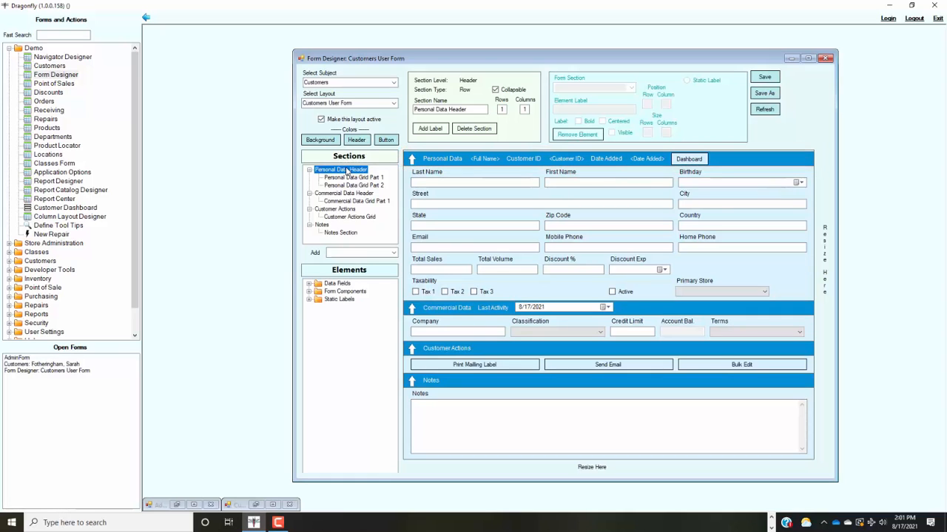
{"action": "left_click", "coordinate": [413, 159]}
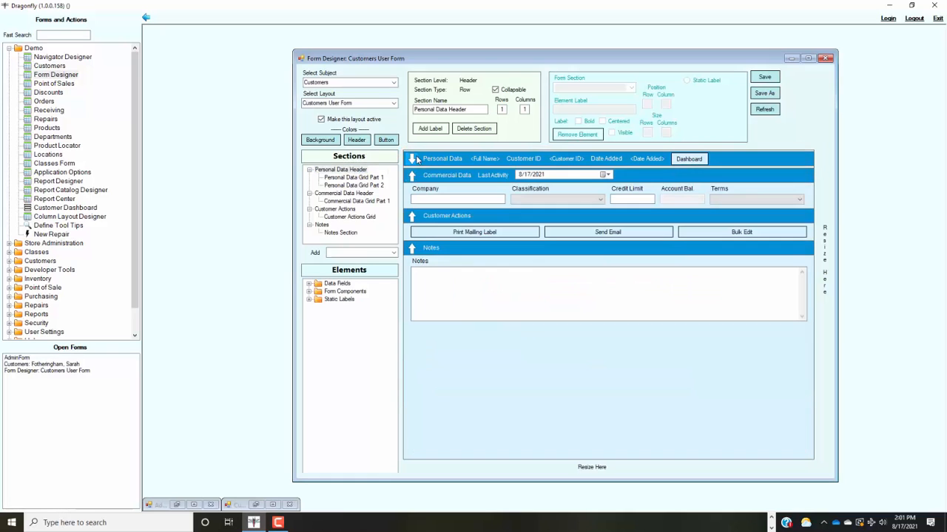
{"action": "left_click", "coordinate": [412, 159]}
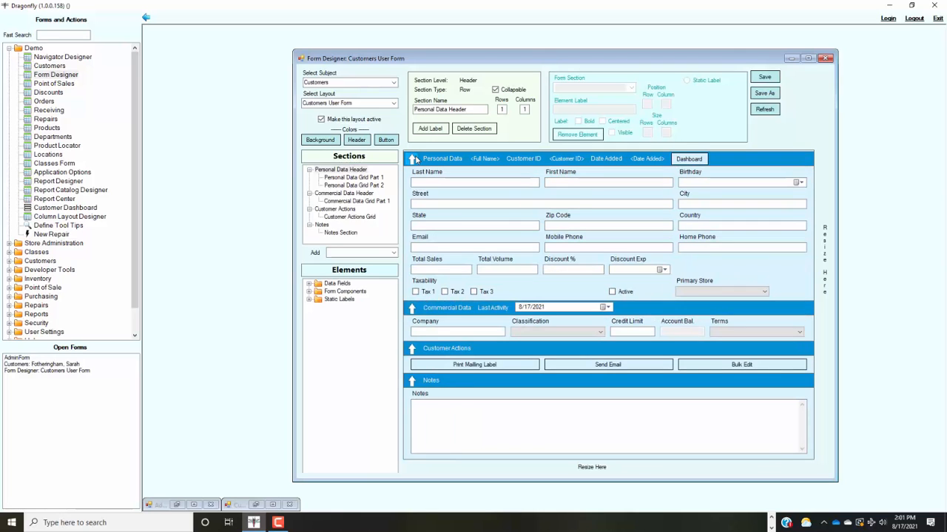
{"action": "left_click", "coordinate": [367, 180]}
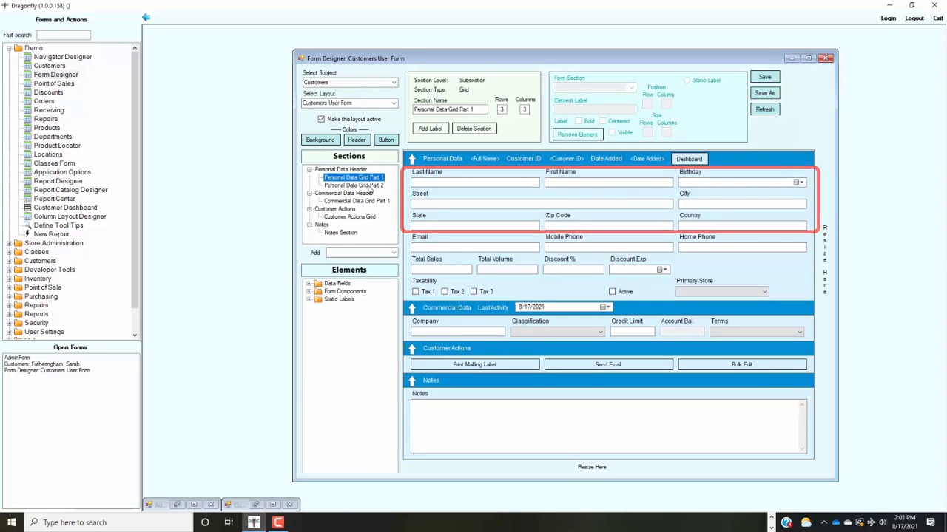
{"action": "left_click", "coordinate": [368, 185]}
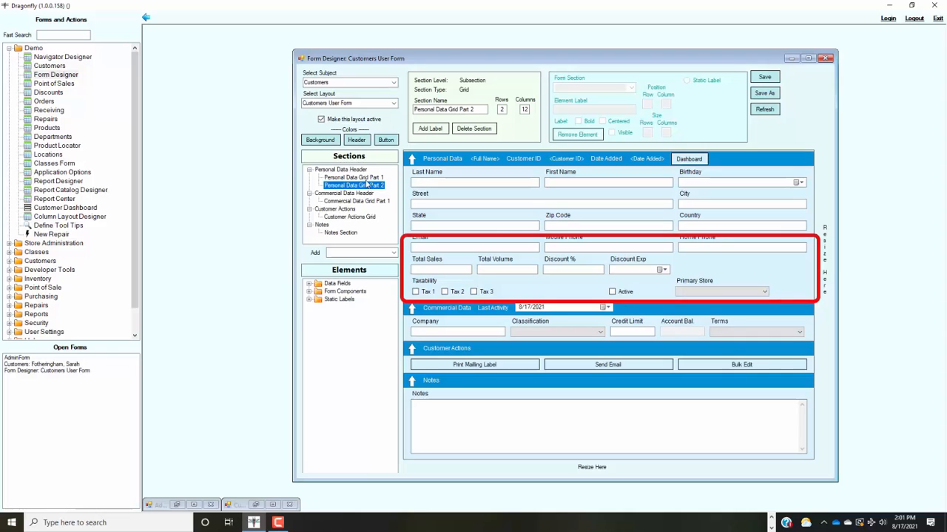
Review the section types that can be added to the layout, and dismiss the choices without adding one
{"action": "left_click", "coordinate": [393, 253]}
{"action": "left_click", "coordinate": [393, 252]}
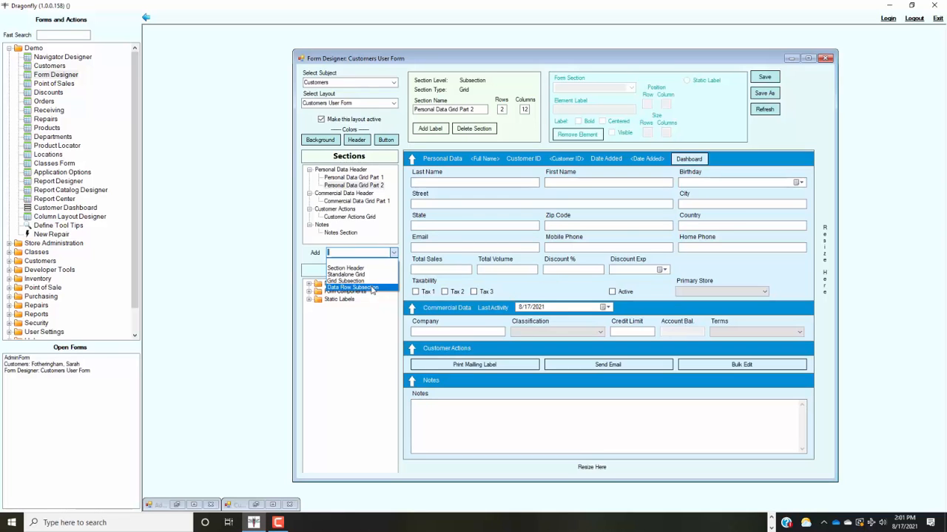
{"action": "left_click", "coordinate": [236, 227]}
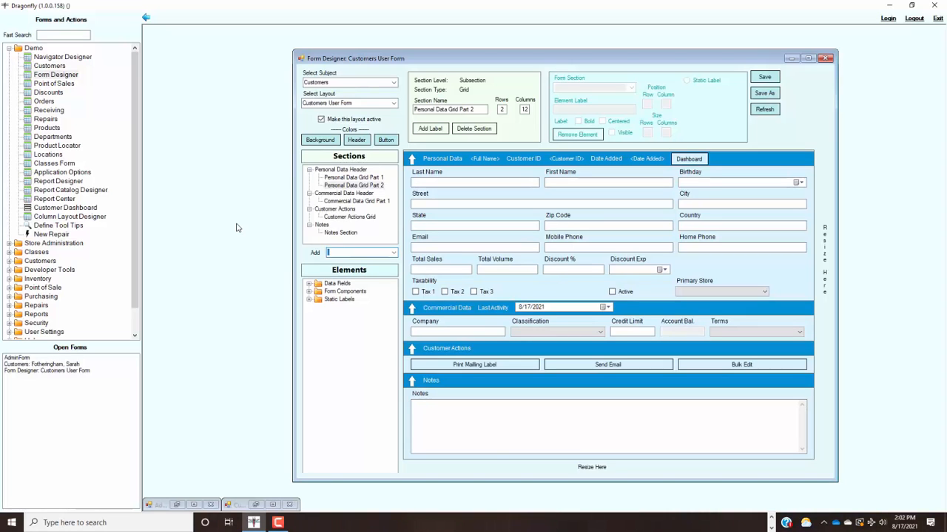
Add a Grid Subsection under the Notes header
{"action": "left_click", "coordinate": [323, 225]}
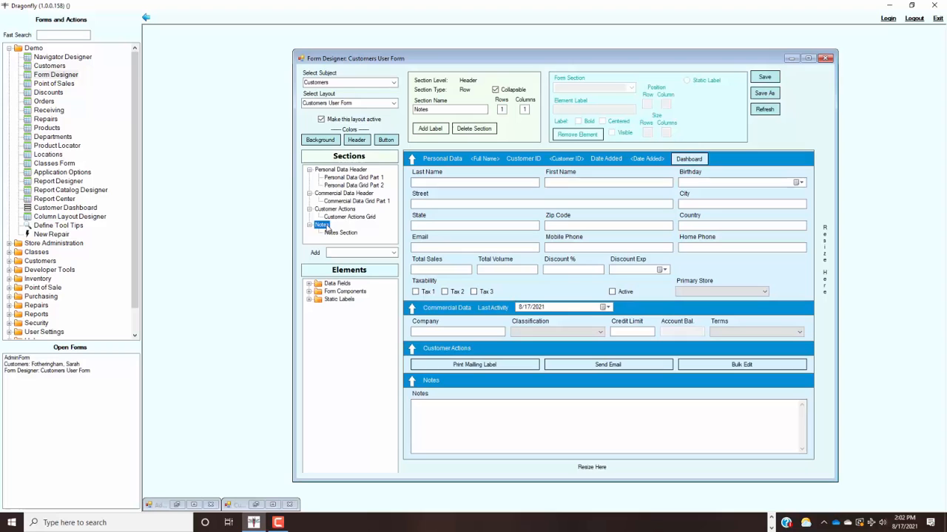
{"action": "left_click", "coordinate": [393, 253]}
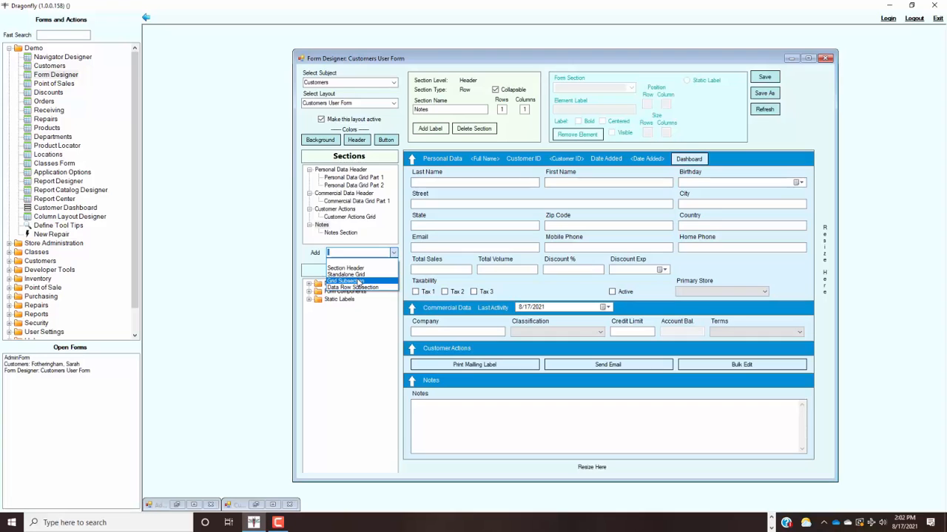
{"action": "left_click", "coordinate": [358, 282]}
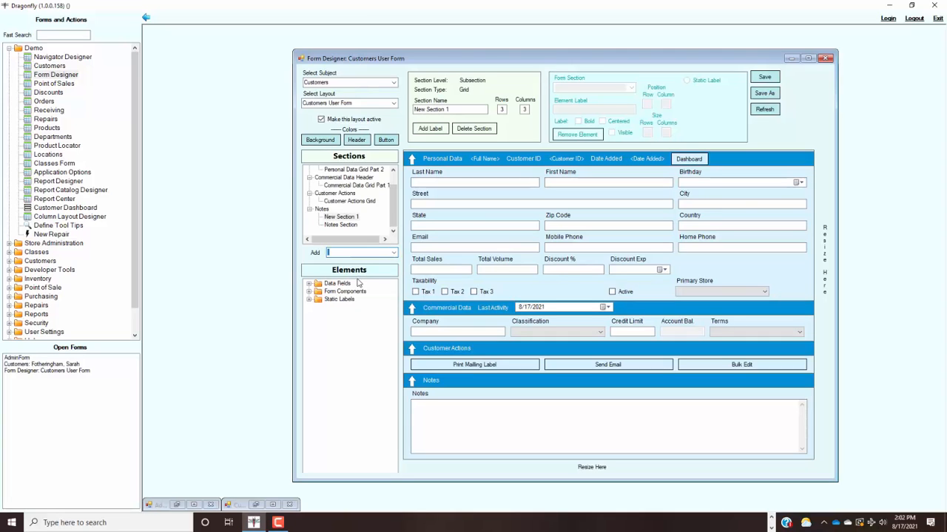
Move New Section 1 below Notes Section in the section tree, and move it back above it
{"action": "left_click", "coordinate": [344, 219]}
{"action": "left_click_drag", "start_coordinate": [343, 219], "coordinate": [342, 224]}
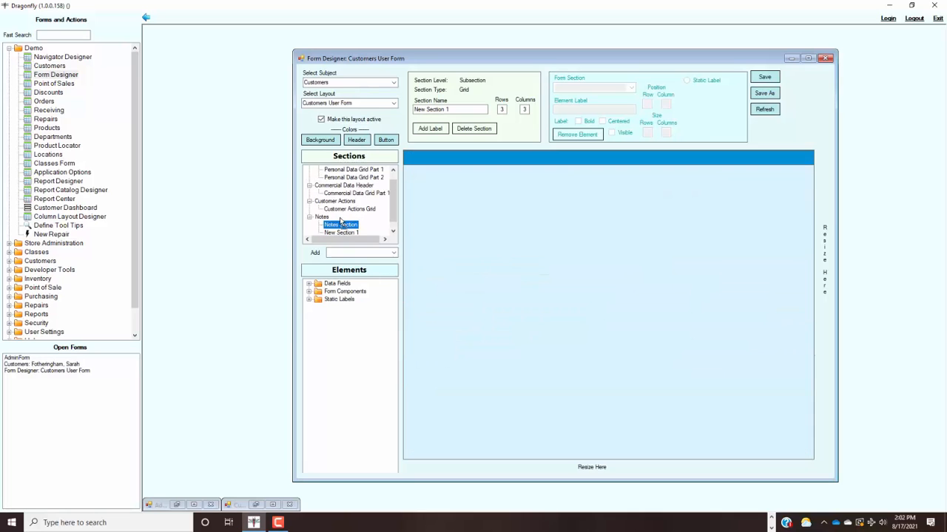
{"action": "left_click", "coordinate": [346, 231]}
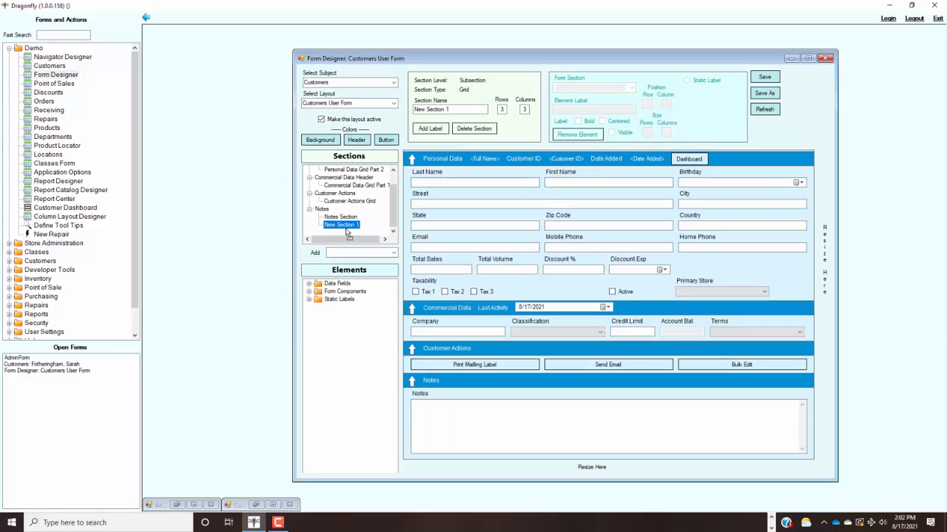
{"action": "left_click_drag", "start_coordinate": [346, 231], "coordinate": [341, 216]}
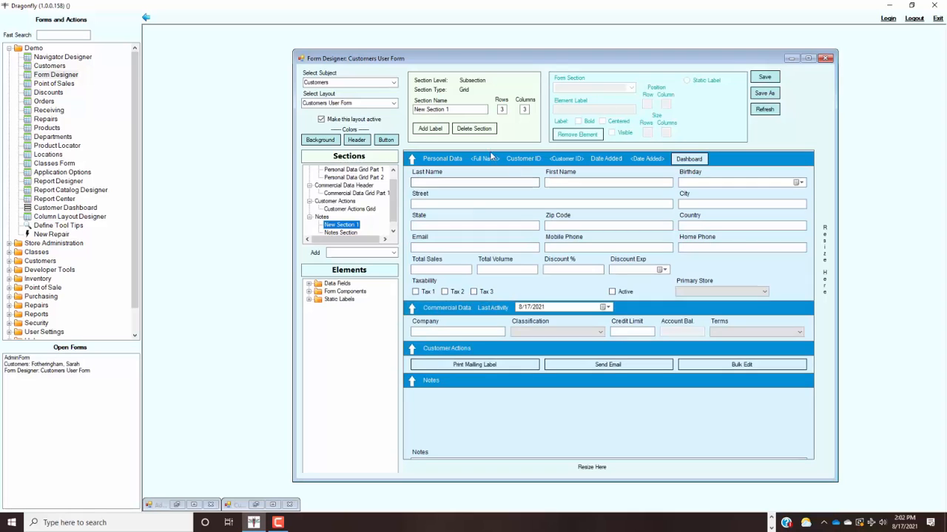
Turn the Notes header's Collapsable option off and back on
{"action": "left_click", "coordinate": [473, 109]}
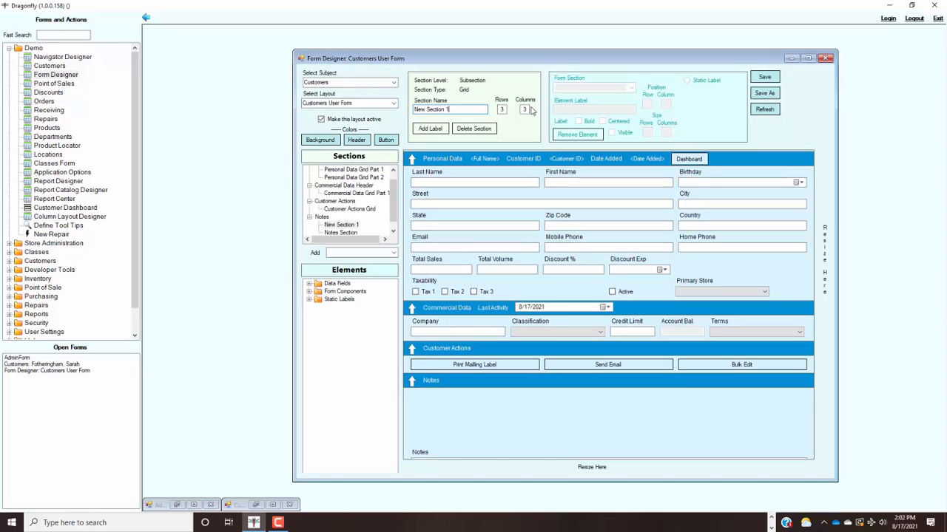
{"action": "left_click", "coordinate": [323, 217]}
{"action": "left_click", "coordinate": [496, 91]}
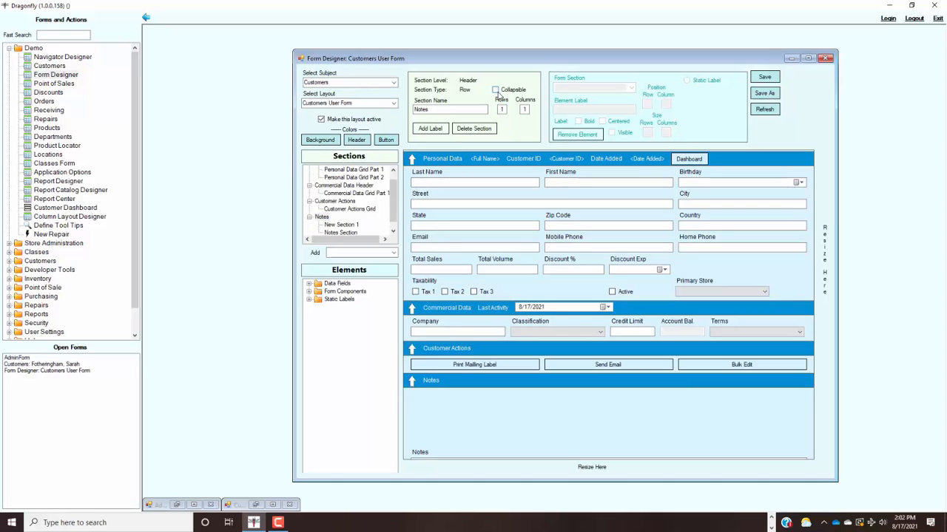
{"action": "left_click", "coordinate": [496, 90]}
Delete New Section 1 from under the Notes header
{"action": "left_click", "coordinate": [341, 224]}
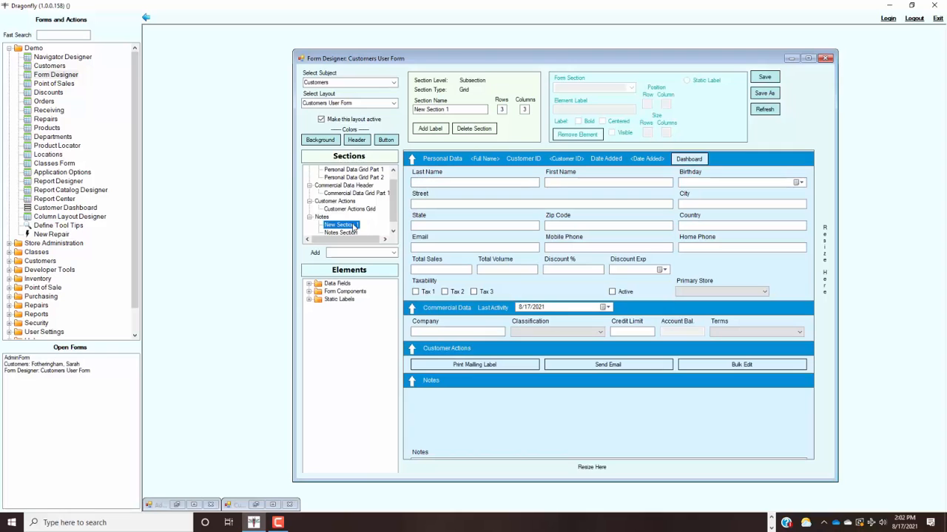
{"action": "left_click", "coordinate": [477, 130]}
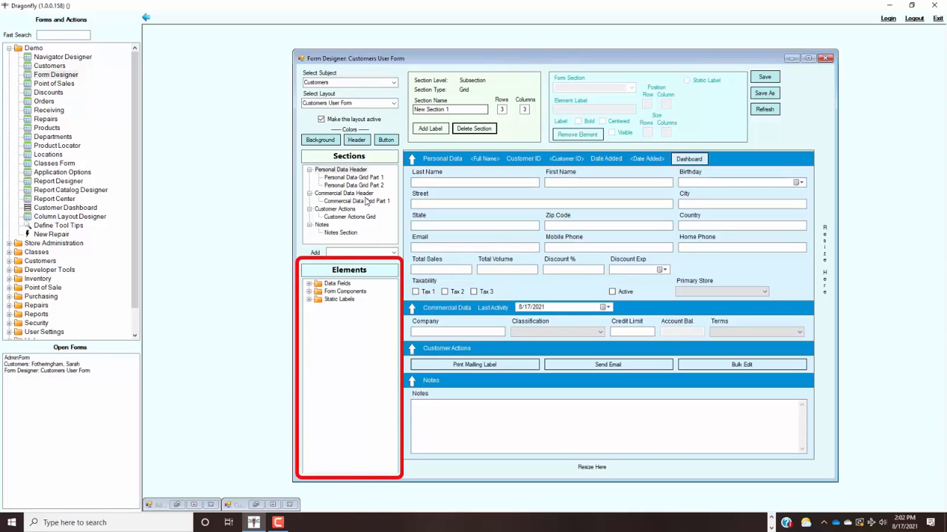
Examine the elements available under Data Fields, Form Components and Static Labels, collapsing each group again
{"action": "left_click", "coordinate": [310, 287]}
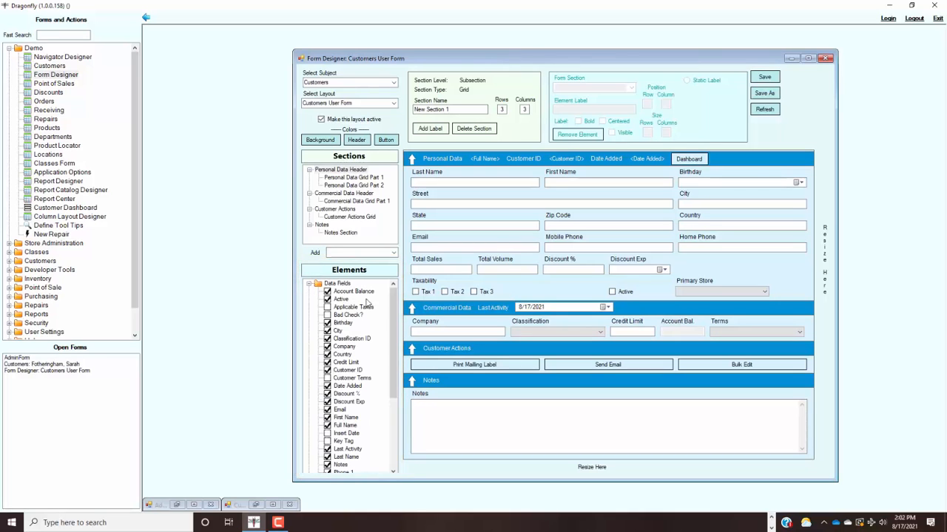
{"action": "mouse_move", "coordinate": [394, 311]}
{"action": "left_mouse_down"}
{"action": "mouse_move", "coordinate": [396, 383]}
{"action": "mouse_move", "coordinate": [395, 320]}
{"action": "left_mouse_up"}
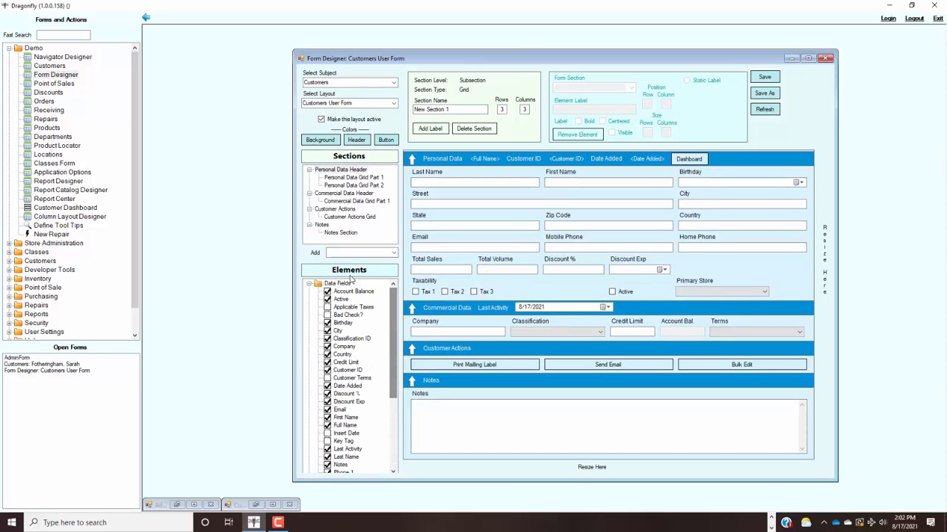
{"action": "left_click", "coordinate": [310, 287]}
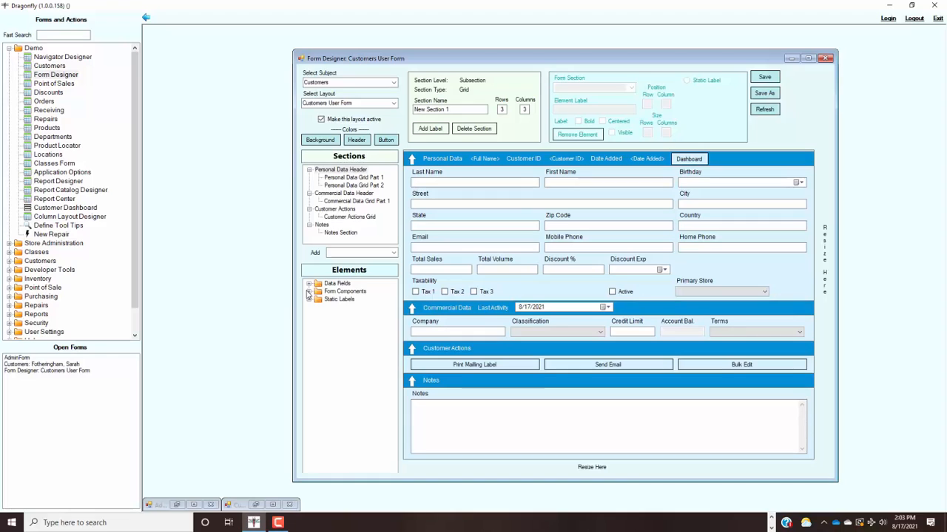
{"action": "left_click", "coordinate": [309, 291]}
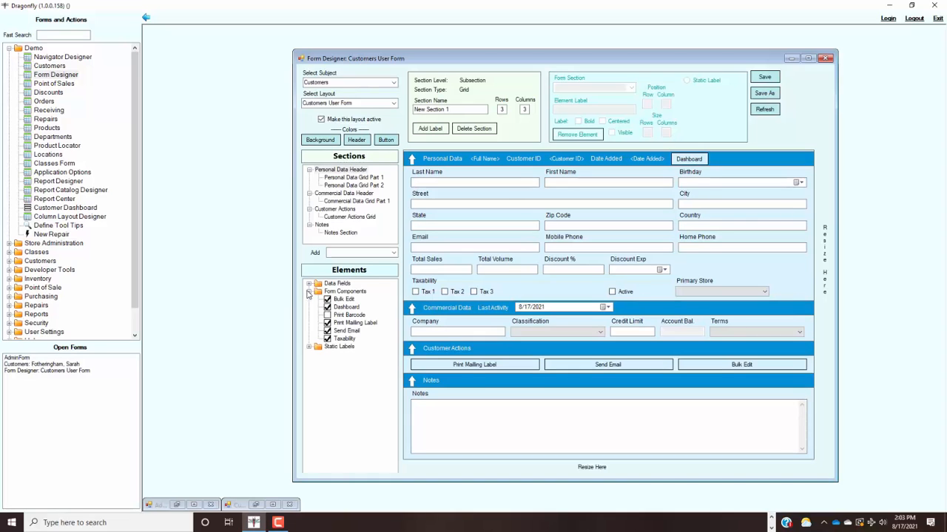
{"action": "left_click", "coordinate": [309, 292]}
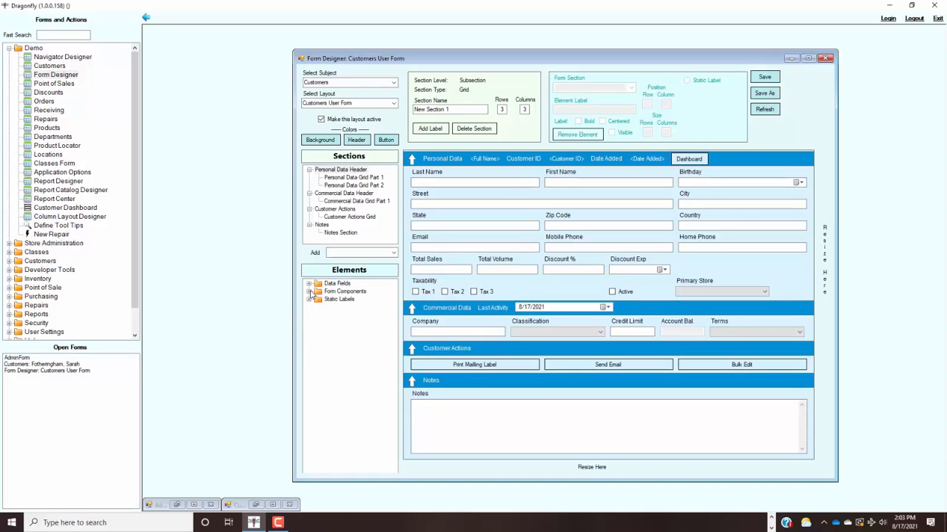
{"action": "left_click", "coordinate": [309, 299]}
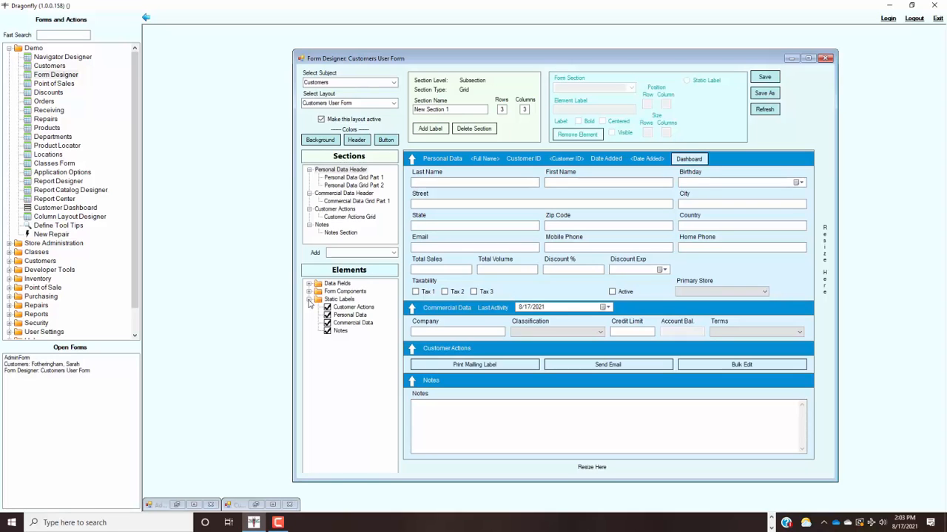
{"action": "left_click", "coordinate": [310, 300]}
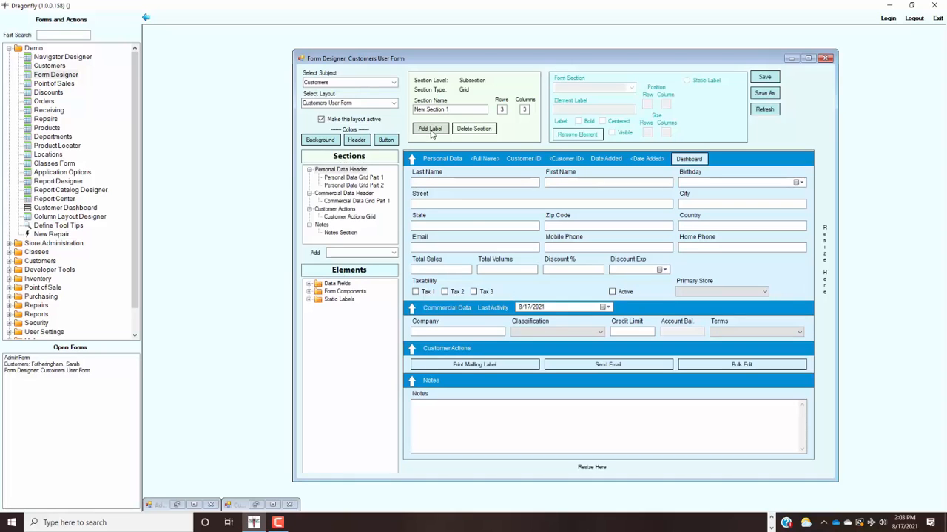
Add the Key Tag data field to Personal Data Grid Part 2 and select the new element on the form
{"action": "left_click", "coordinate": [309, 285]}
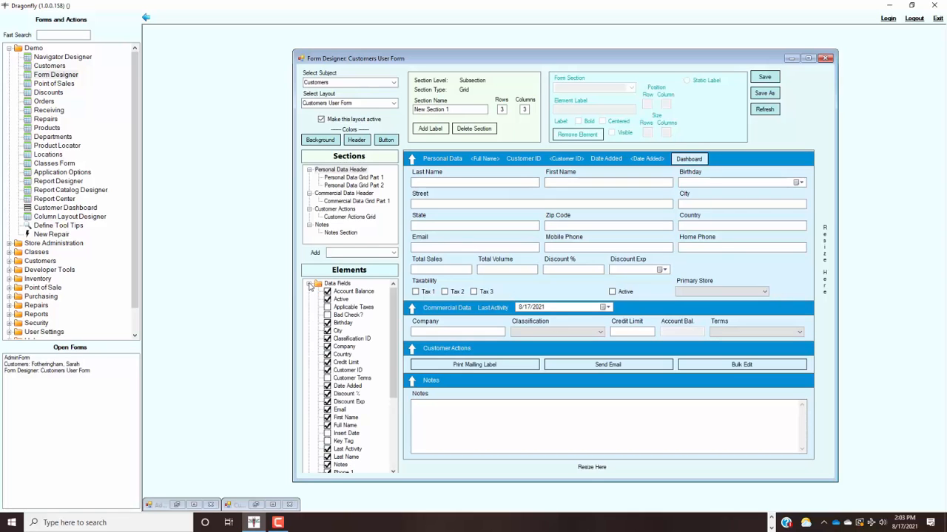
{"action": "left_click_drag", "start_coordinate": [392, 315], "coordinate": [396, 388]}
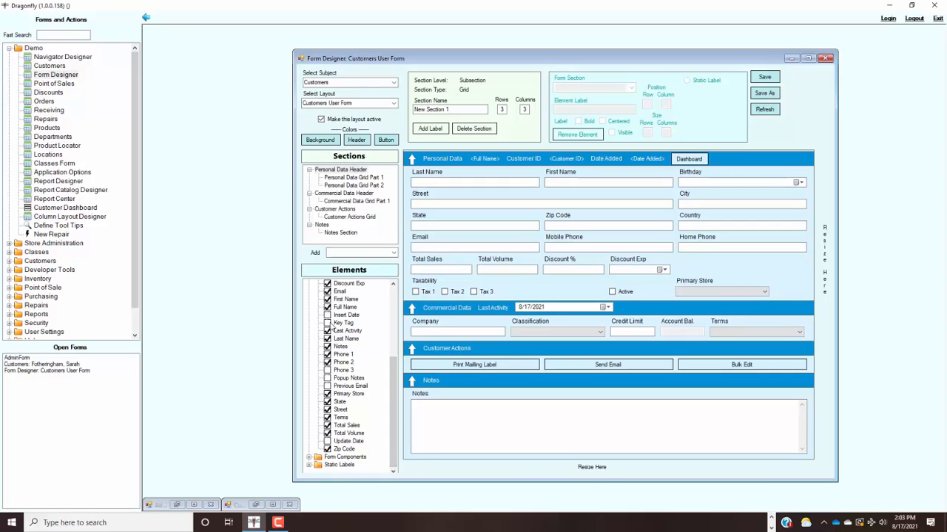
{"action": "left_click", "coordinate": [696, 272]}
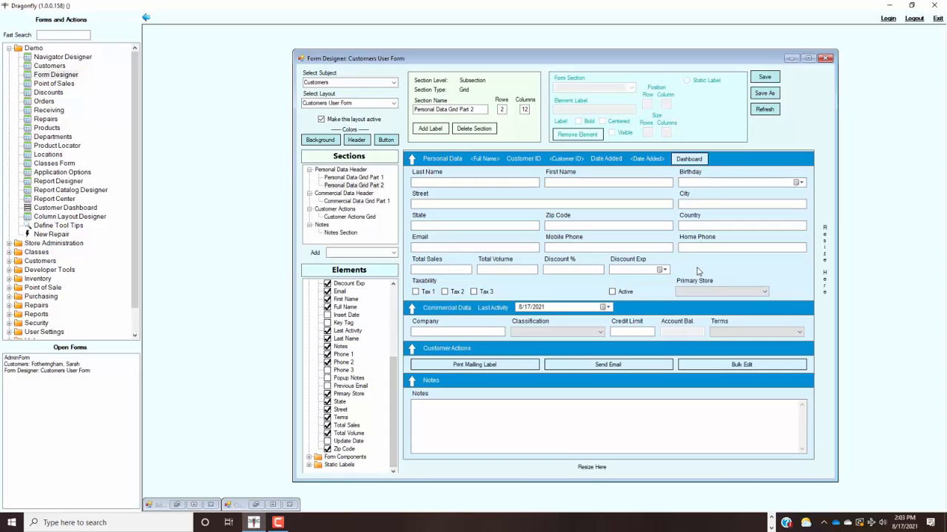
{"action": "left_click", "coordinate": [366, 186]}
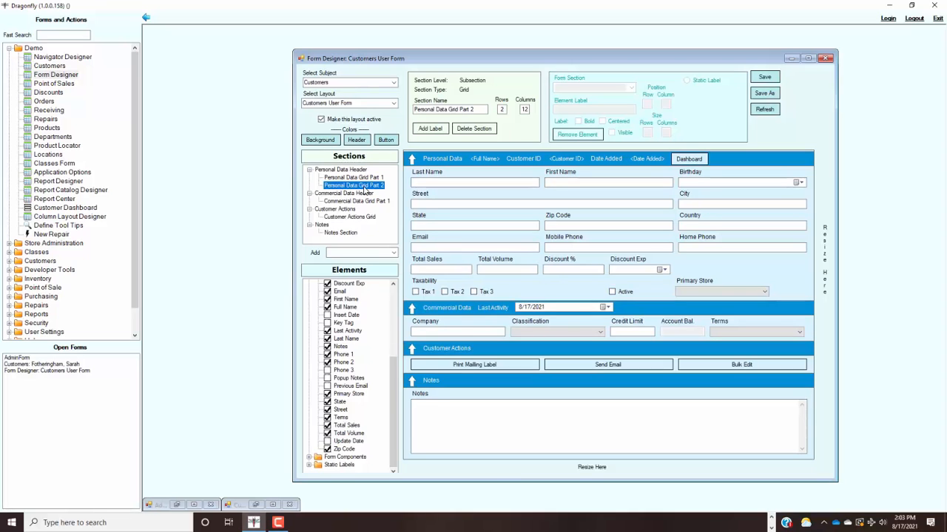
{"action": "left_click", "coordinate": [327, 323]}
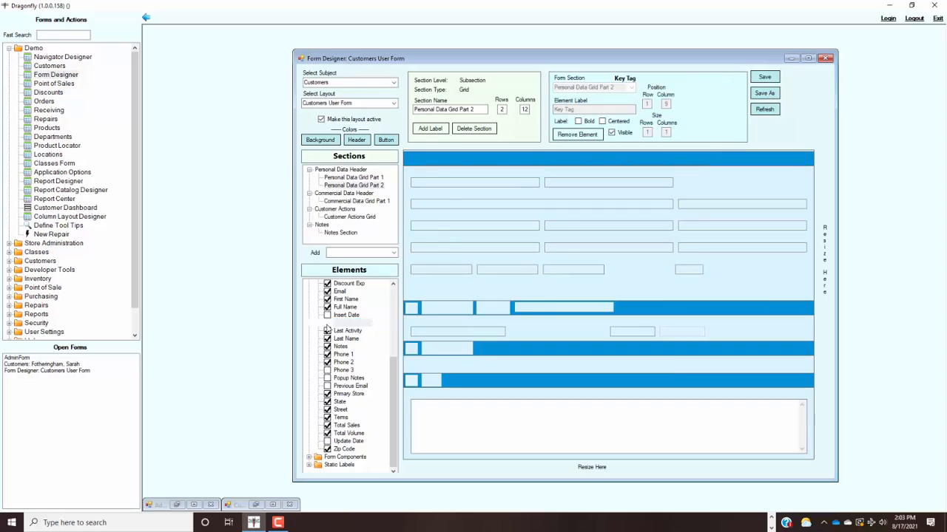
{"action": "left_click", "coordinate": [695, 269]}
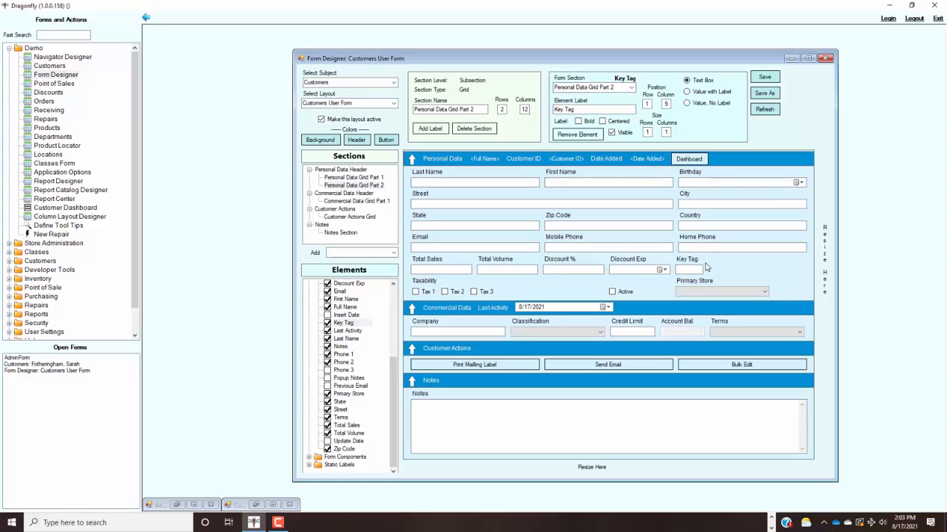
Change the Key Tag element's label to Loyalty Number, keeping it in Personal Data Grid Part 2
{"action": "left_click_drag", "start_coordinate": [580, 111], "coordinate": [525, 109]}
{"action": "type", "text": "Loyalty Numbe"}
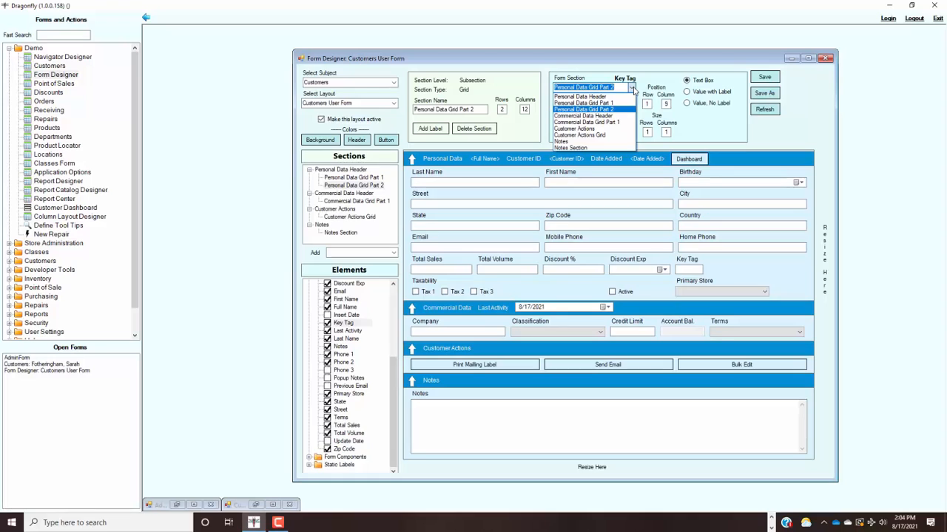
{"action": "left_click", "coordinate": [632, 88]}
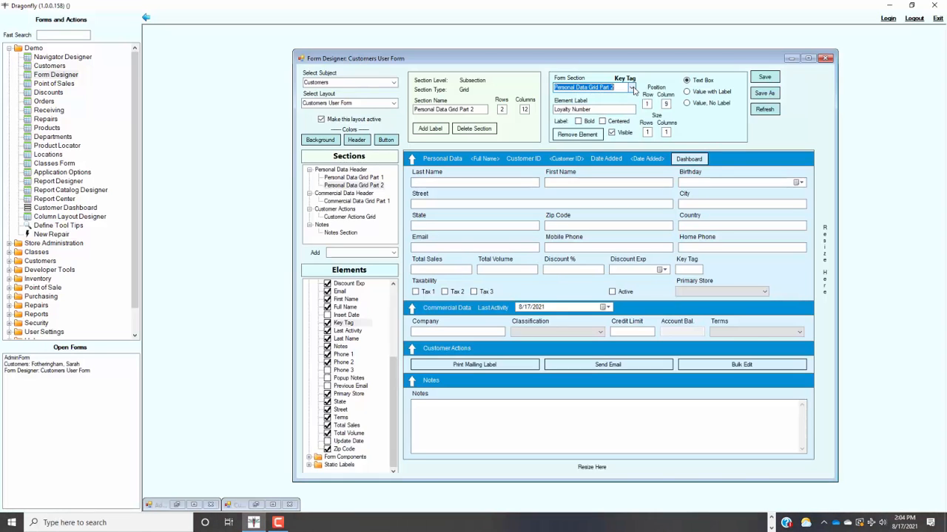
{"action": "left_click", "coordinate": [603, 108]}
{"action": "triple_click", "coordinate": [603, 109]}
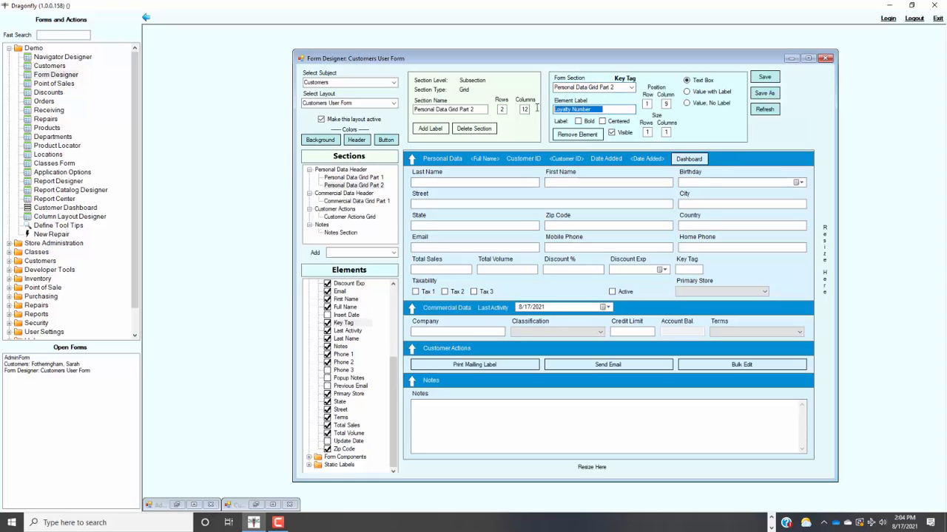
{"action": "left_click", "coordinate": [612, 109]}
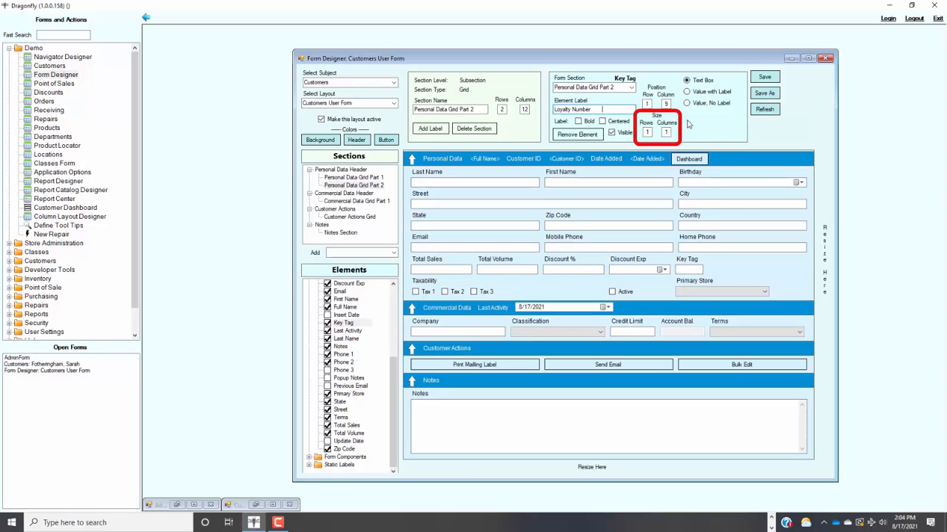
Set the Key Tag element's size to 2 columns and refresh the form preview
{"action": "left_click", "coordinate": [666, 132]}
{"action": "double_click", "coordinate": [665, 133]}
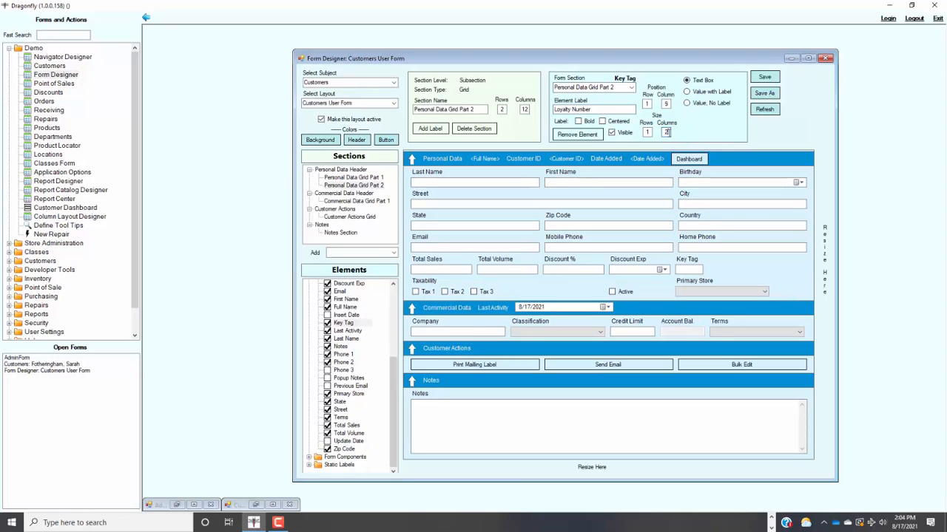
{"action": "type", "text": "2"}
{"action": "left_click", "coordinate": [765, 109]}
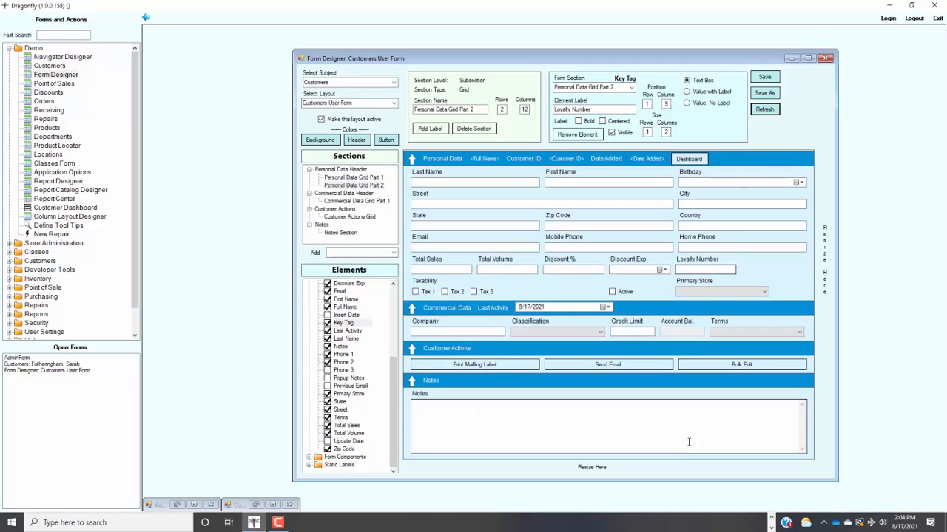
Examine the element settings and display types offered for the Notes, Loyalty Number, First Name, Birthday and Terms fields
{"action": "left_click", "coordinate": [686, 436]}
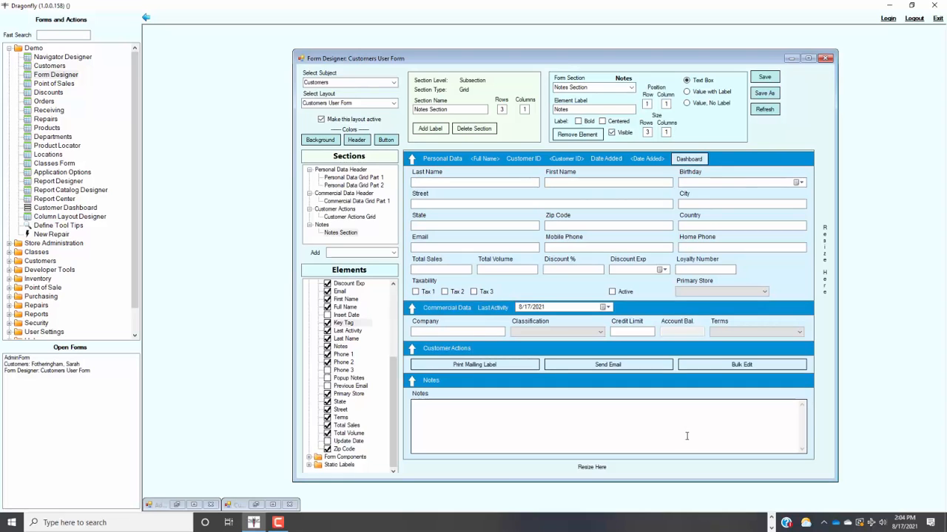
{"action": "left_click", "coordinate": [710, 269]}
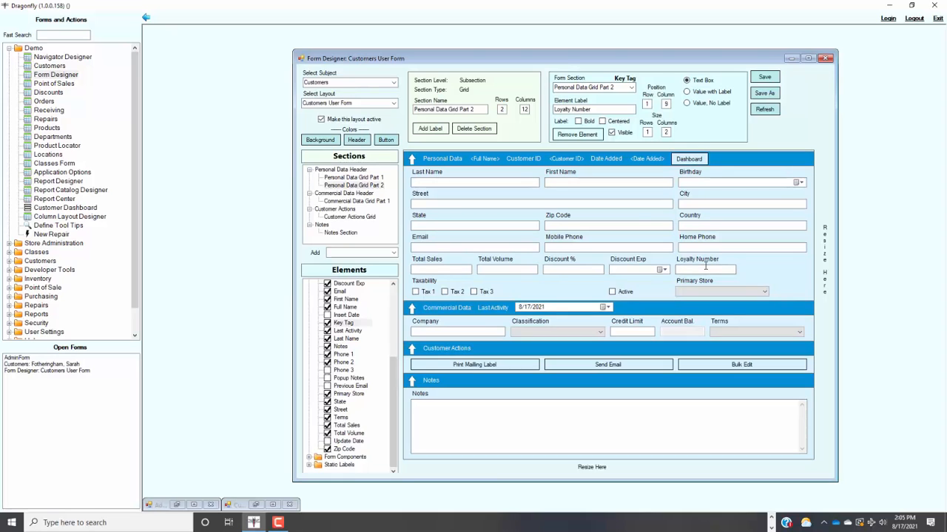
{"action": "left_click", "coordinate": [609, 184]}
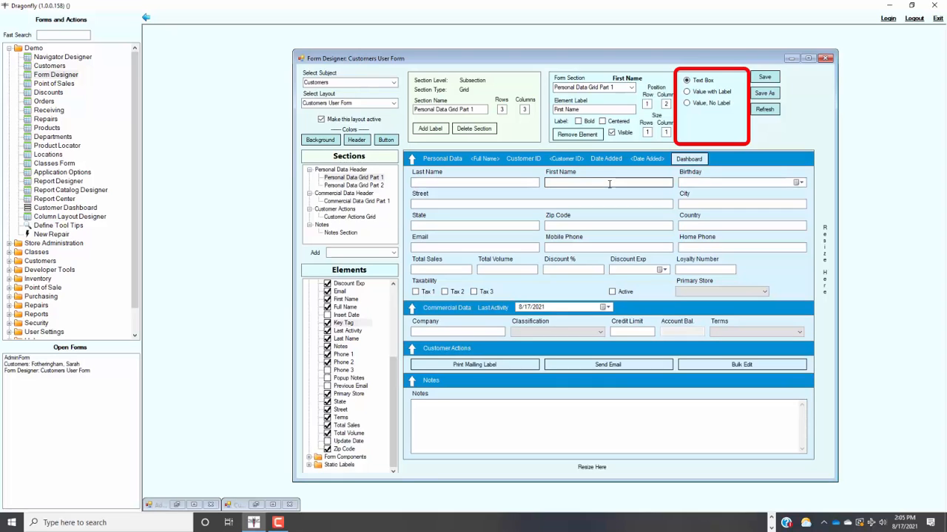
{"action": "left_click", "coordinate": [705, 182]}
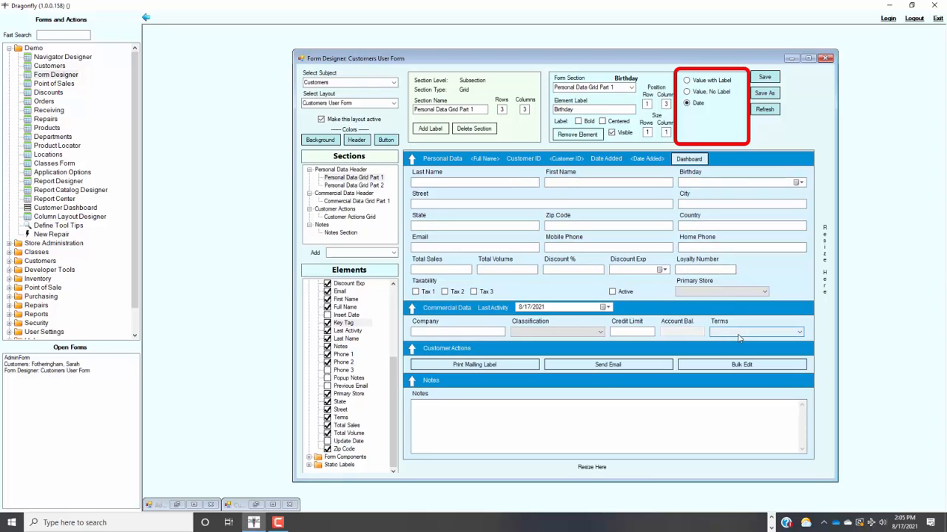
{"action": "left_click", "coordinate": [738, 335]}
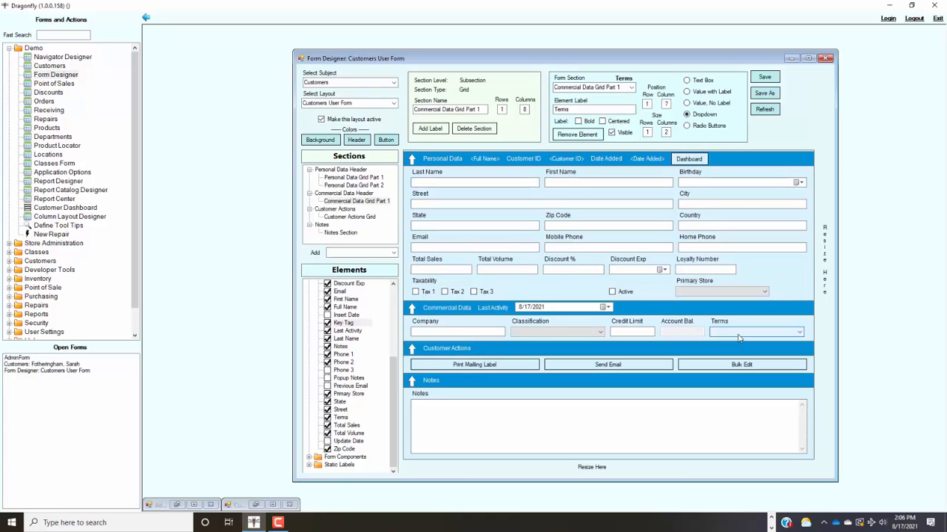
Widen the Loyalty Number field to 3 columns and refresh the form preview
{"action": "left_click", "coordinate": [701, 269]}
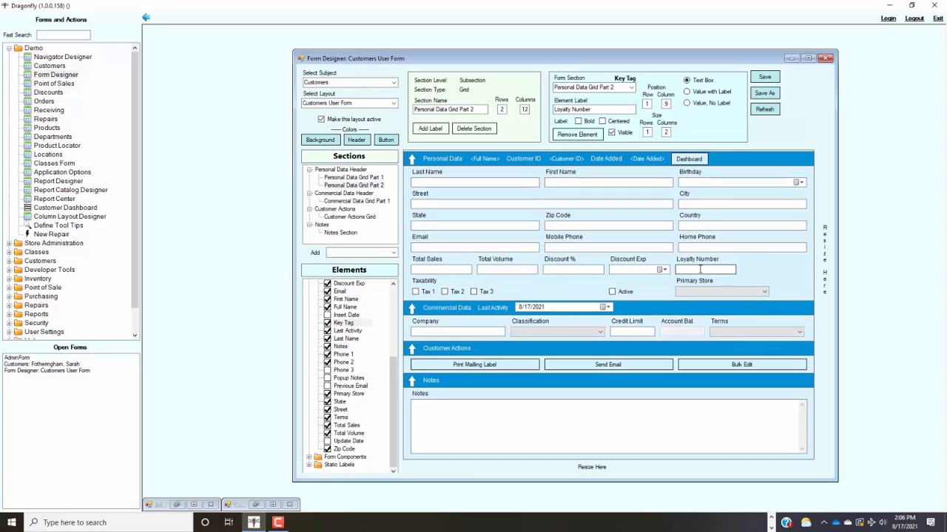
{"action": "left_click", "coordinate": [666, 132]}
{"action": "key", "text": "BackSpace"}
{"action": "type", "text": "3"}
{"action": "left_click", "coordinate": [775, 111]}
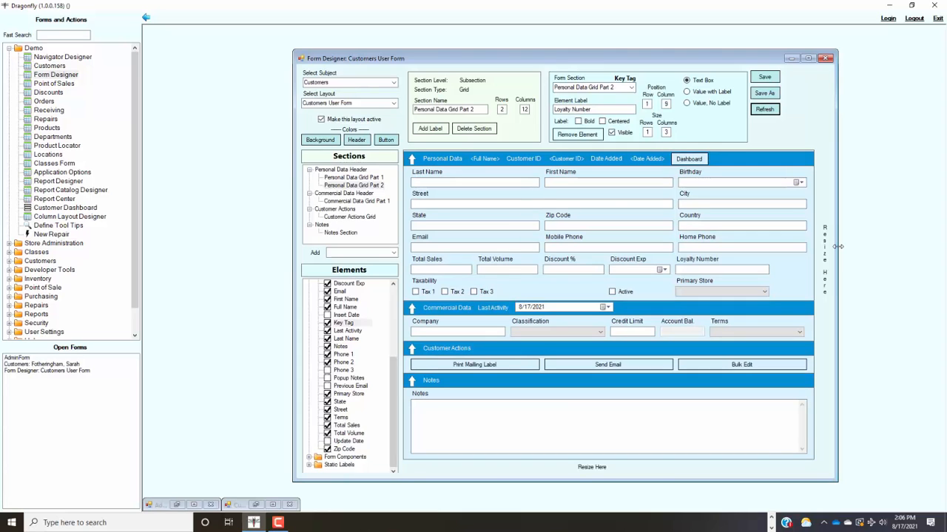
Make the Form Designer window and the form layout inside it narrower
{"action": "left_click_drag", "start_coordinate": [837, 246], "coordinate": [766, 243]}
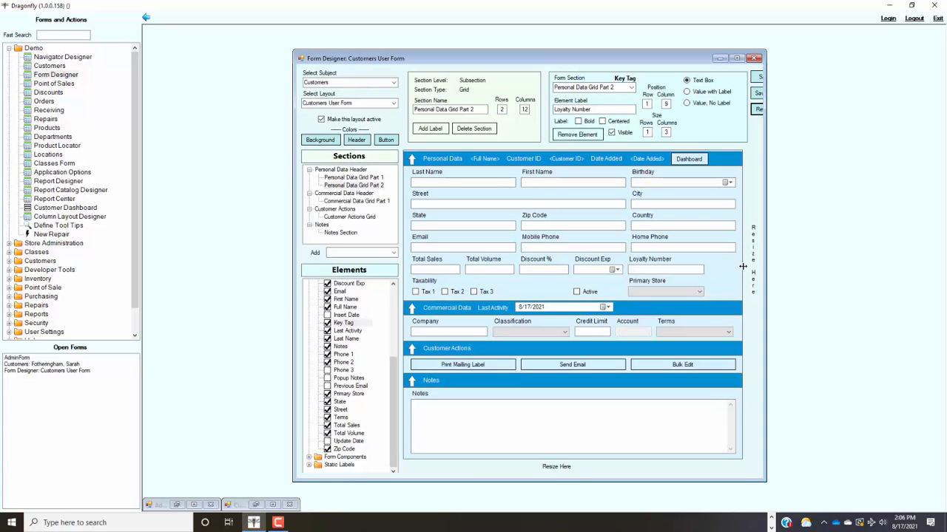
{"action": "left_click_drag", "start_coordinate": [742, 266], "coordinate": [718, 272]}
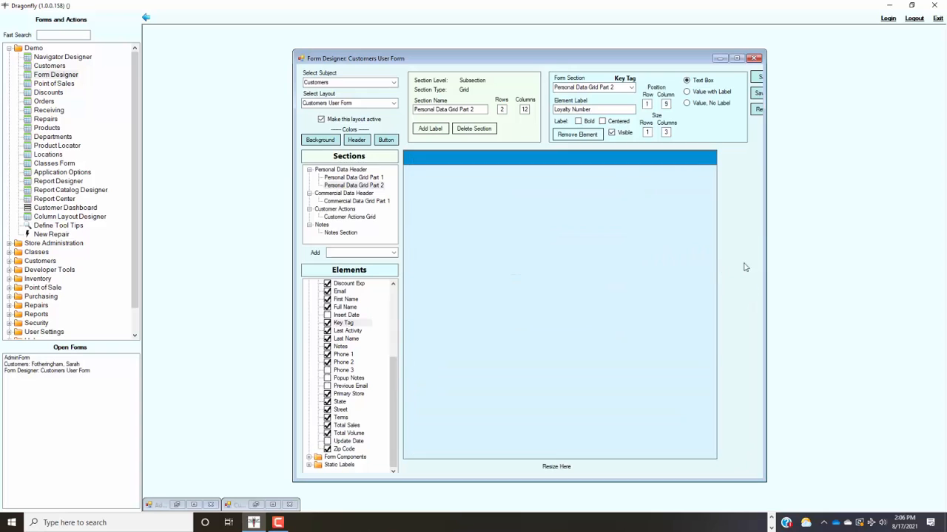
{"action": "left_click_drag", "start_coordinate": [778, 259], "coordinate": [805, 263]}
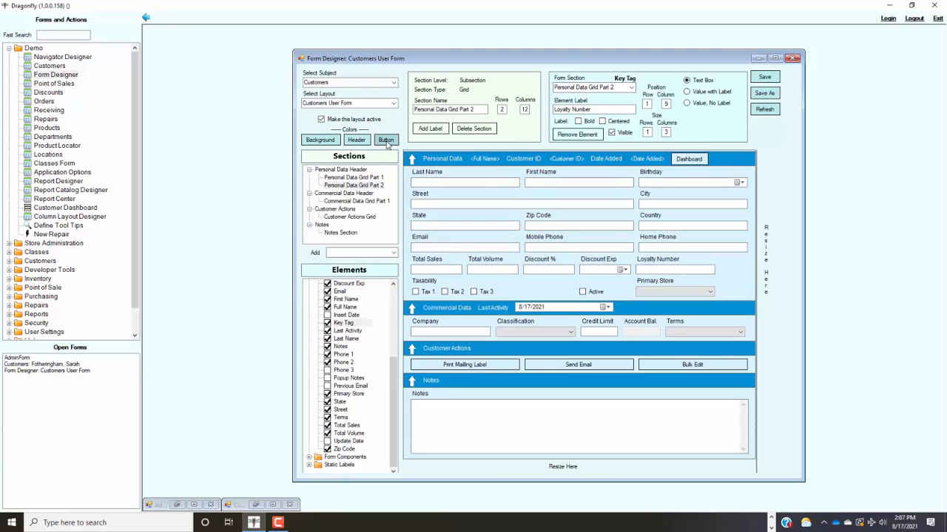
Set the form's background colour to a light pink with red 249, green 223 and blue 237
{"action": "left_click", "coordinate": [332, 139]}
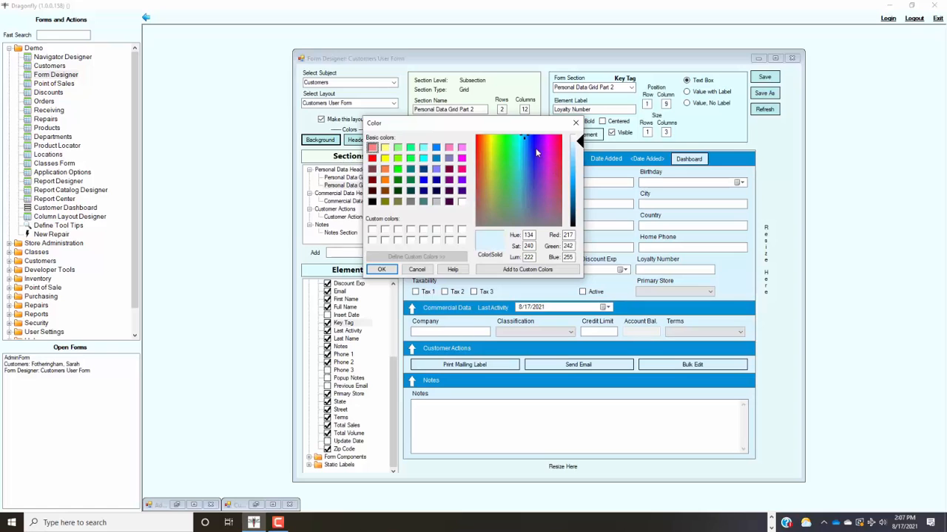
{"action": "mouse_move", "coordinate": [555, 168]}
{"action": "left_mouse_down"}
{"action": "mouse_move", "coordinate": [562, 175]}
{"action": "mouse_move", "coordinate": [554, 163]}
{"action": "left_mouse_up"}
{"action": "left_click", "coordinate": [382, 269]}
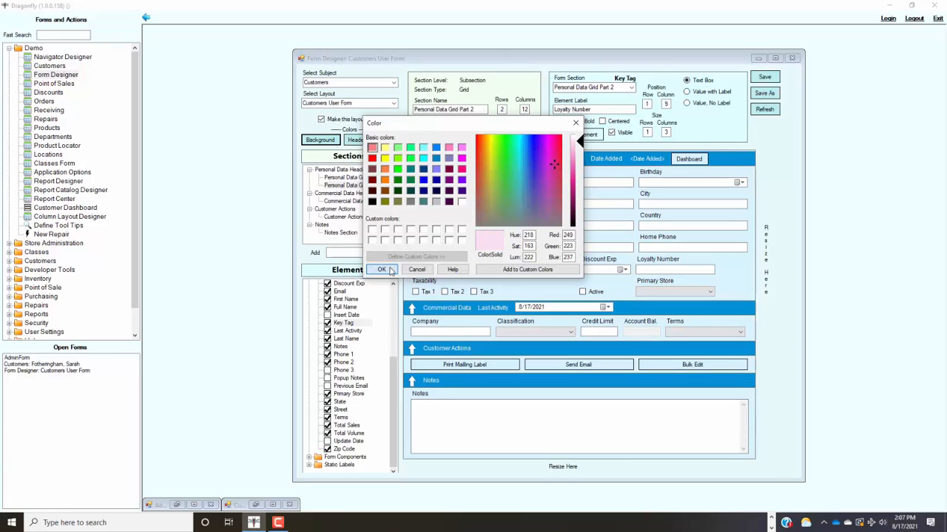